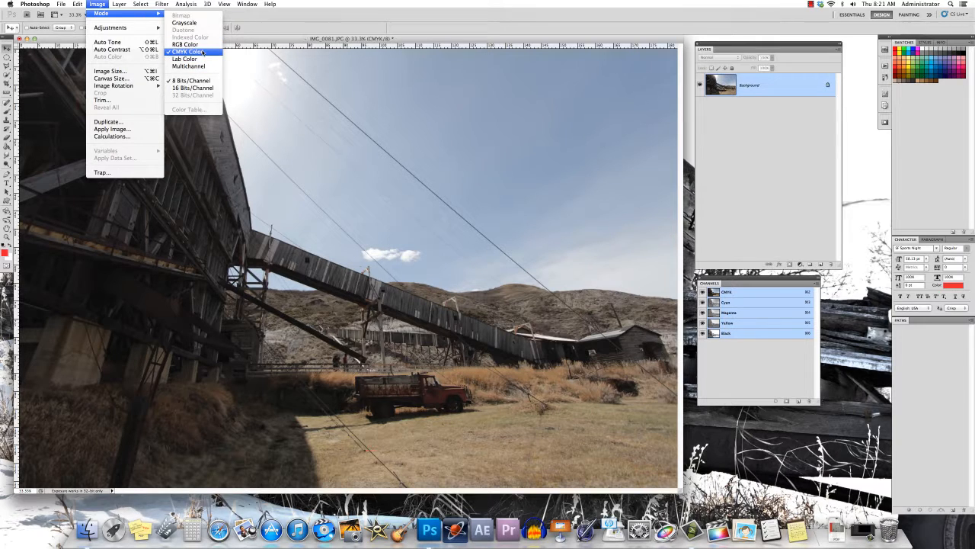
{"action": "left_click", "coordinate": [259, 39]}
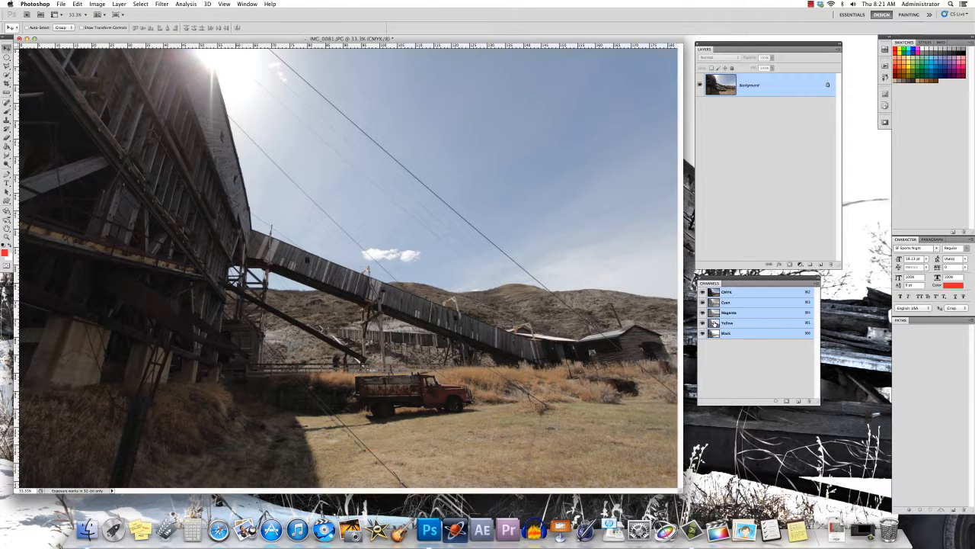
{"action": "left_click", "coordinate": [242, 4]}
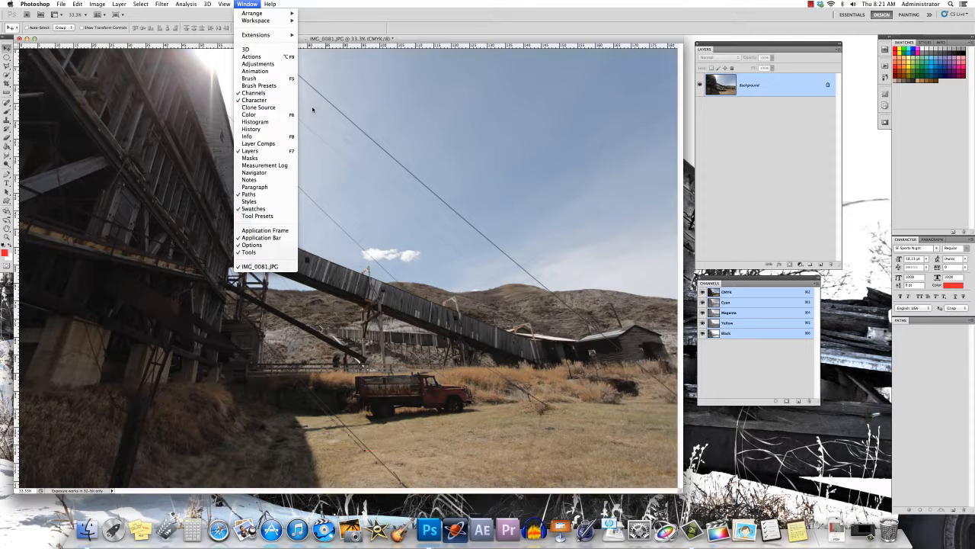
{"action": "left_click", "coordinate": [768, 354]}
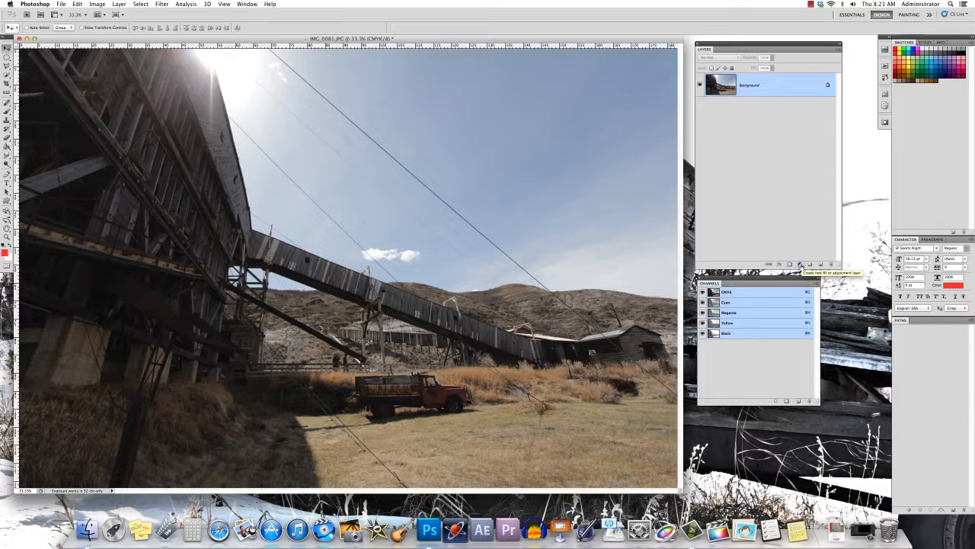
- Add a Levels adjustment layer above the photo and raise the shadow input level of its Cyan channel
{"action": "left_click", "coordinate": [800, 263]}
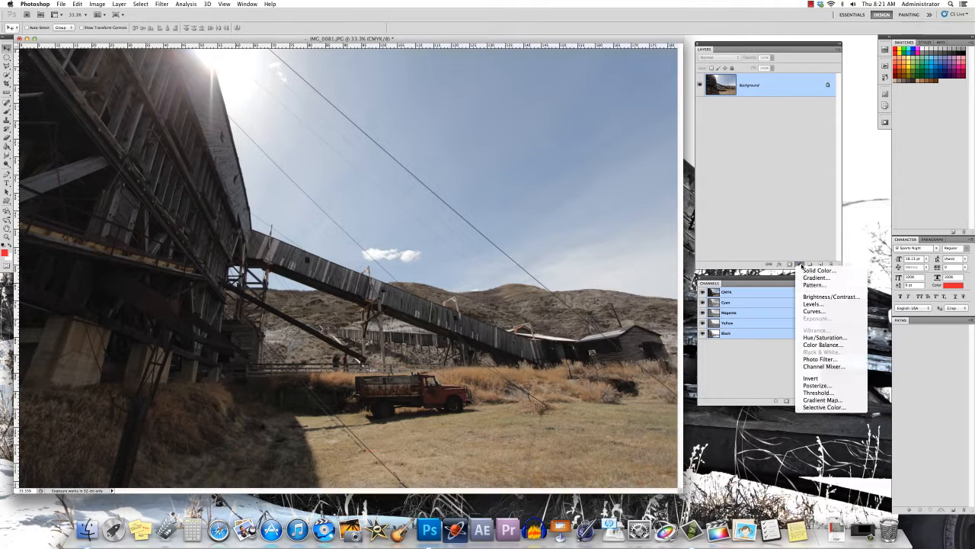
{"action": "left_click", "coordinate": [825, 305]}
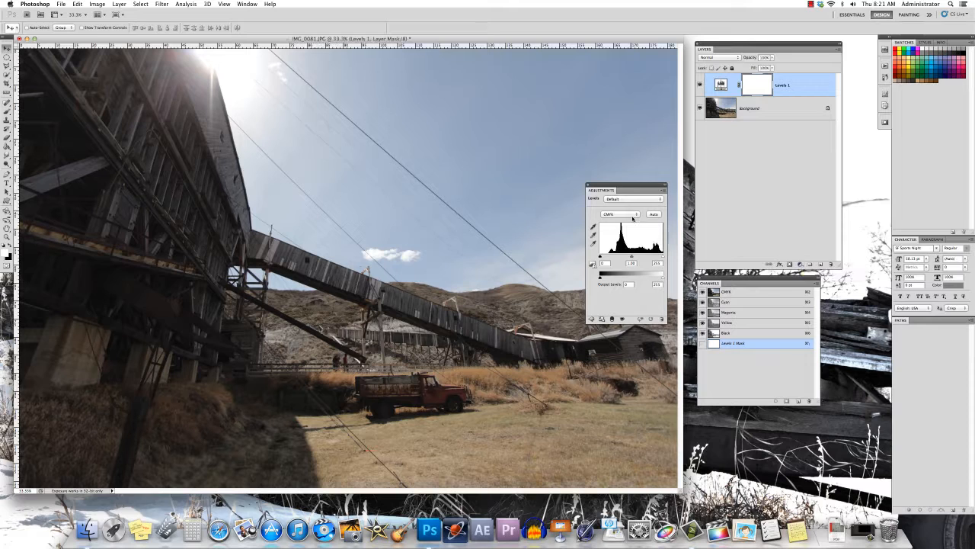
{"action": "left_click_drag", "start_coordinate": [600, 257], "coordinate": [632, 260]}
{"action": "left_click", "coordinate": [620, 215]}
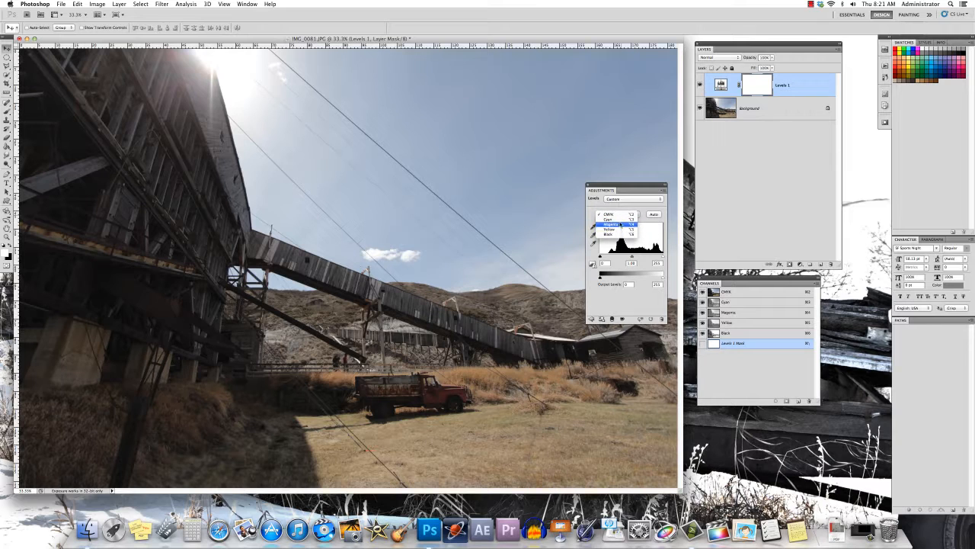
{"action": "left_click", "coordinate": [621, 220]}
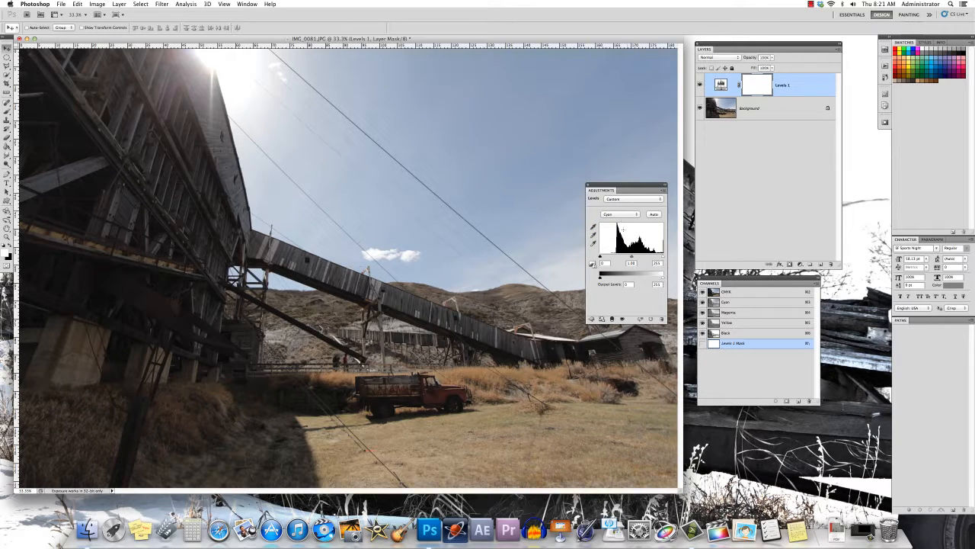
{"action": "left_click_drag", "start_coordinate": [662, 257], "coordinate": [614, 258]}
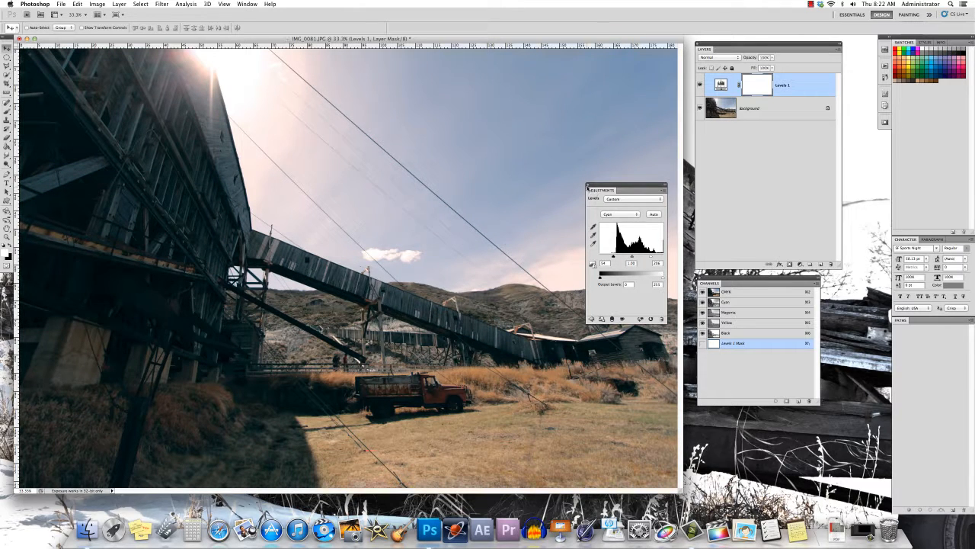
- Close the adjustment settings and delete the Levels 1 layer
{"action": "left_click", "coordinate": [588, 184]}
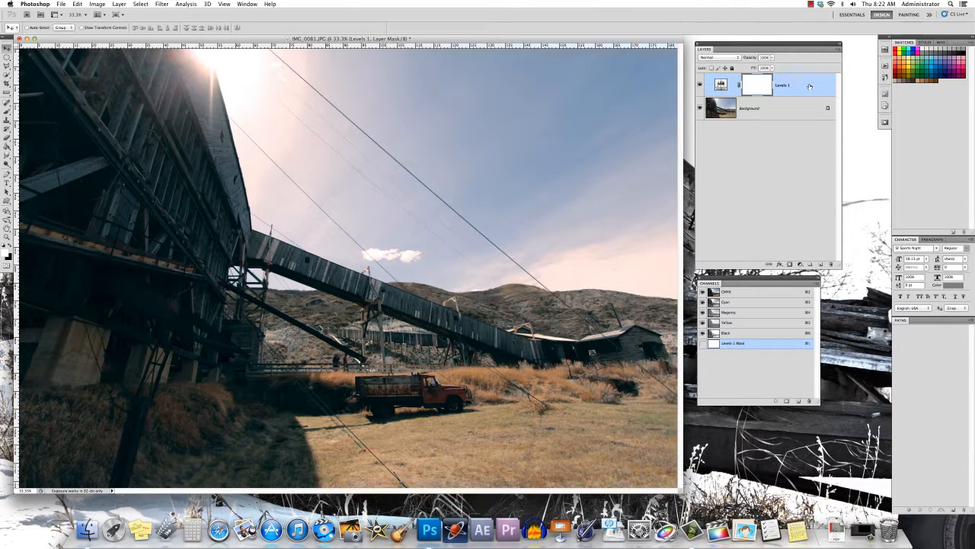
{"action": "key", "text": "Delete"}
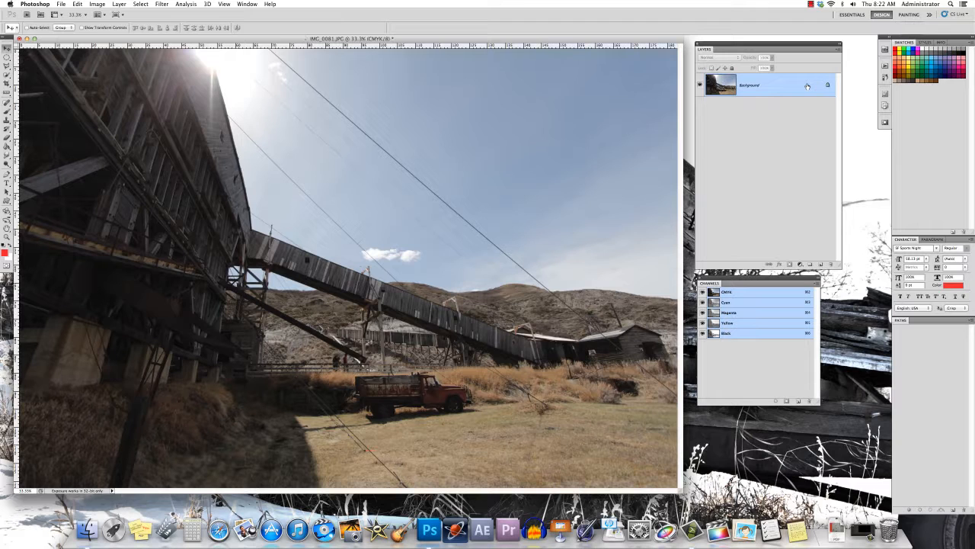
- Add a Curves adjustment layer and bend the Black channel's curve with points in its lower and upper parts
{"action": "left_click", "coordinate": [799, 265]}
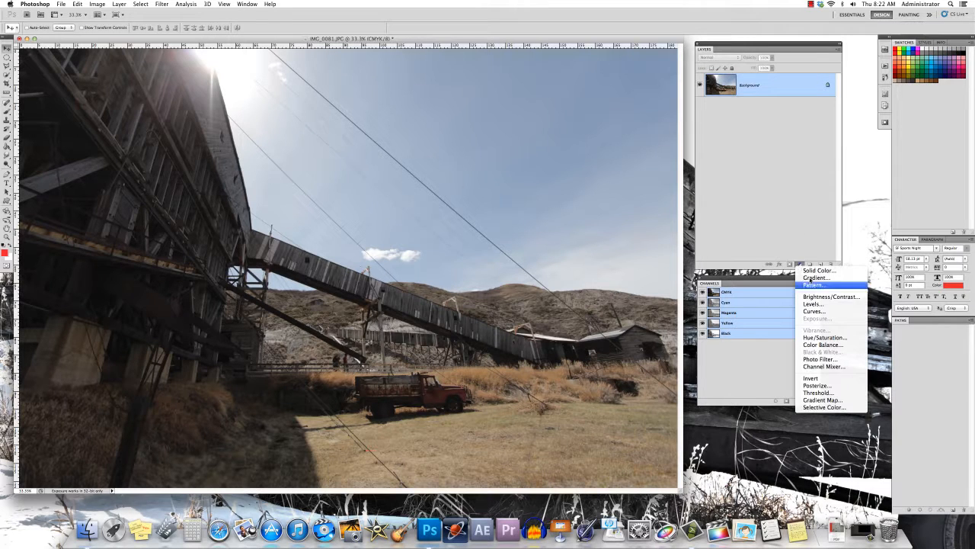
{"action": "left_click", "coordinate": [814, 311]}
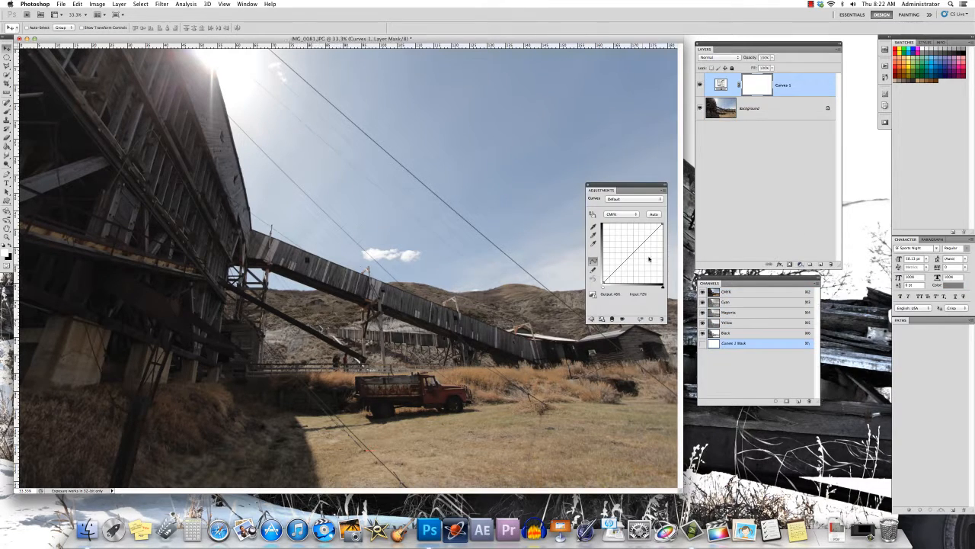
{"action": "left_click", "coordinate": [622, 214]}
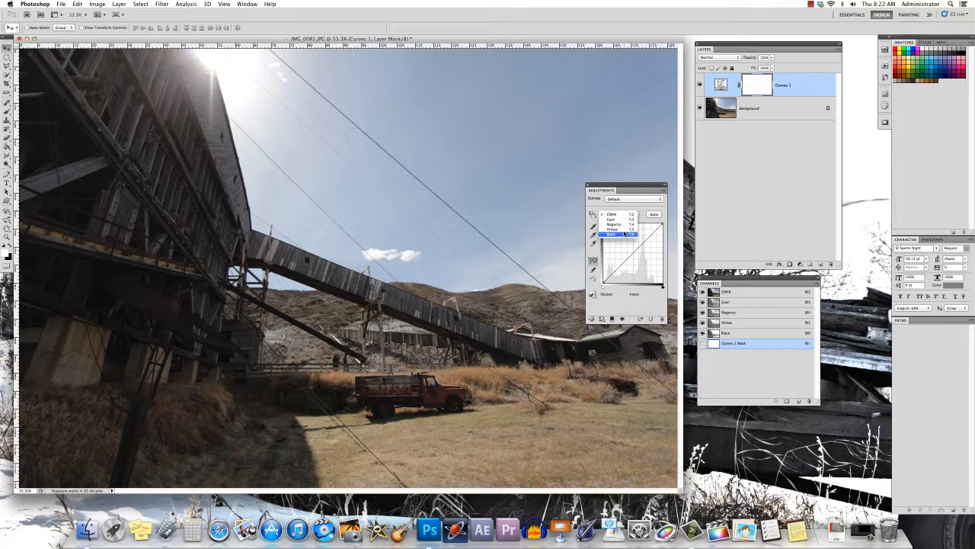
{"action": "left_click", "coordinate": [625, 235]}
{"action": "left_click_drag", "start_coordinate": [618, 270], "coordinate": [648, 235]}
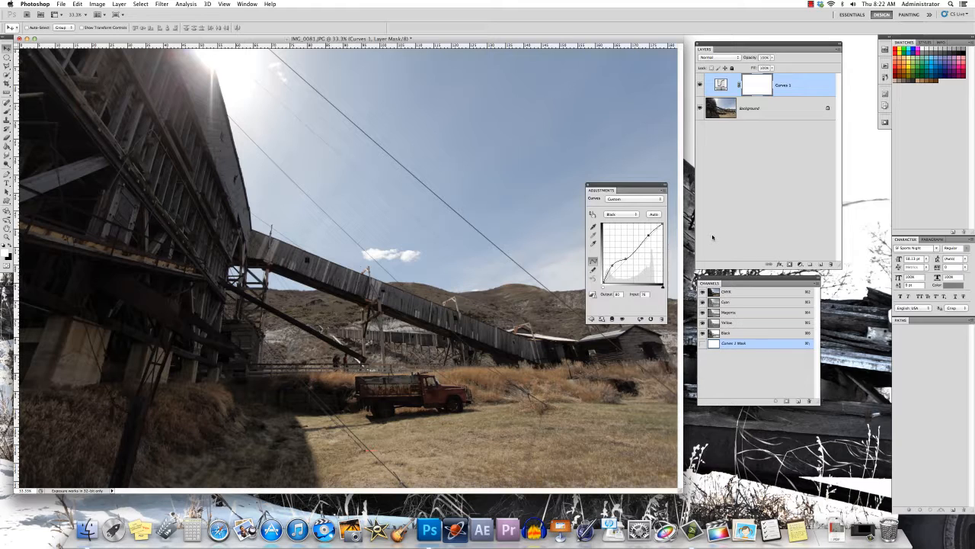
{"action": "left_click", "coordinate": [629, 214]}
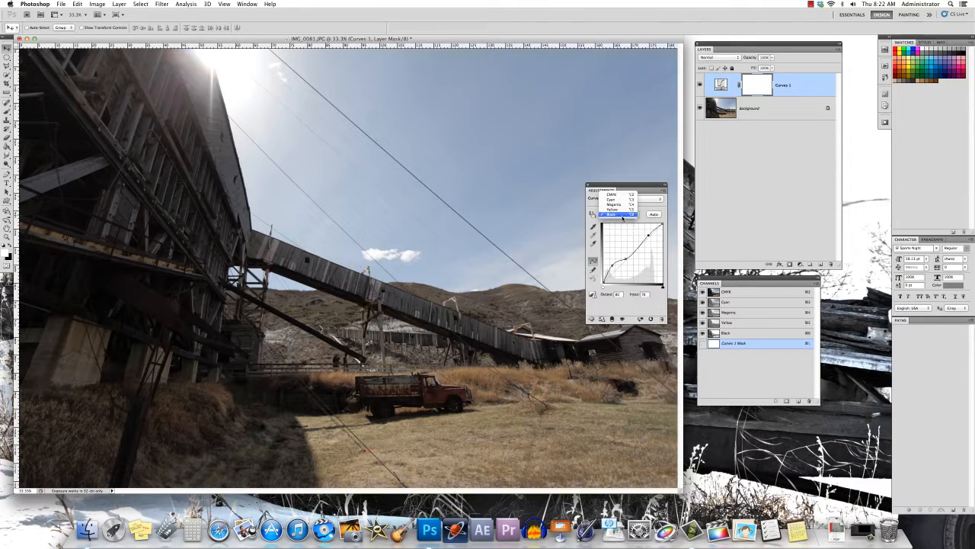
{"action": "left_click", "coordinate": [667, 195]}
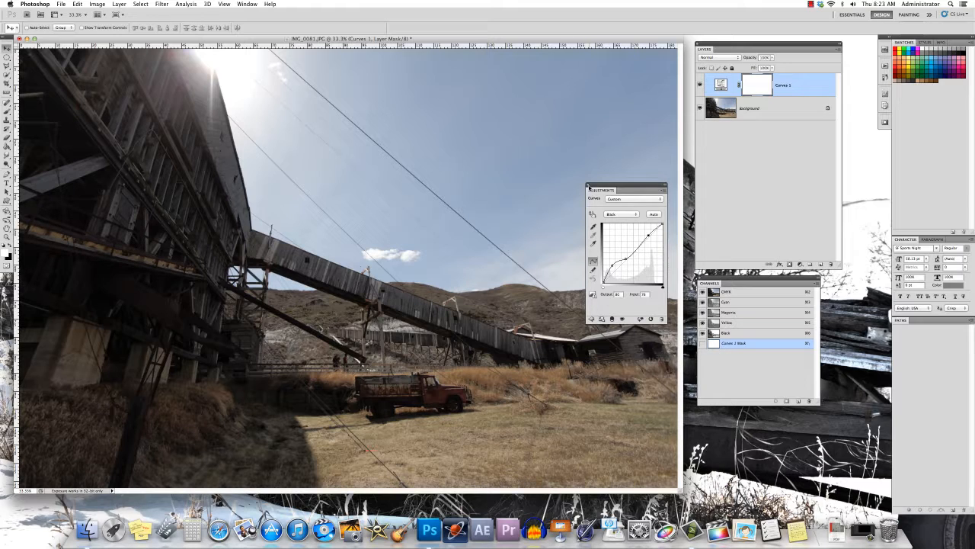
{"action": "left_click", "coordinate": [588, 185]}
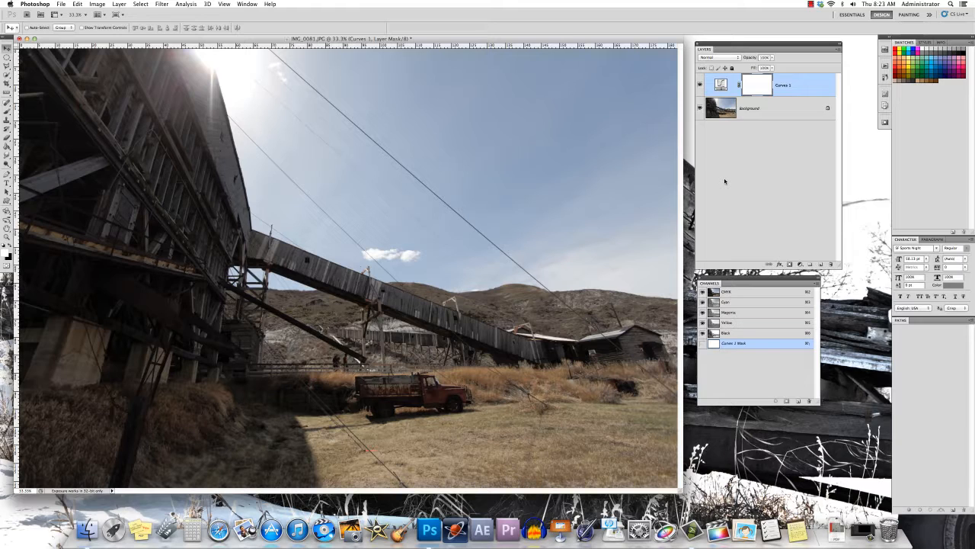
{"action": "left_click", "coordinate": [799, 264]}
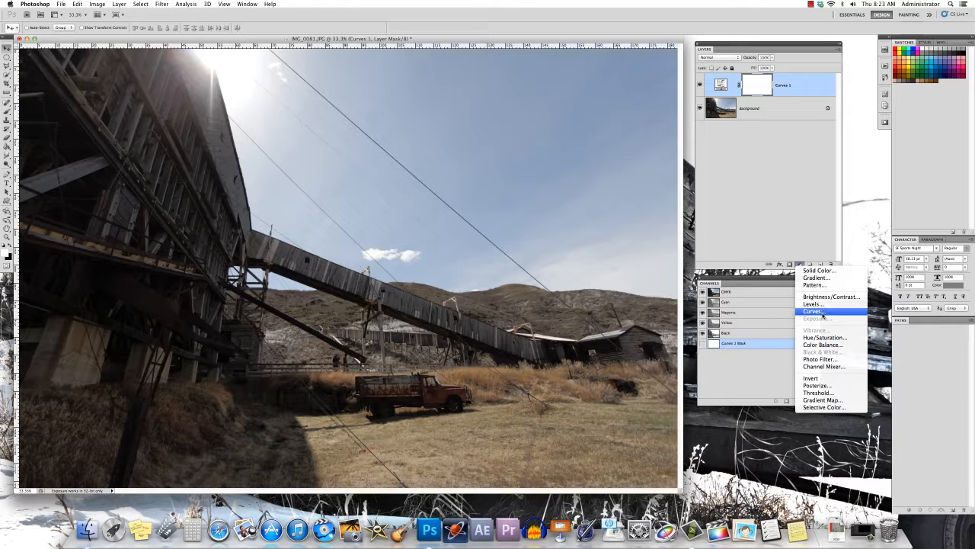
{"action": "left_click", "coordinate": [809, 168]}
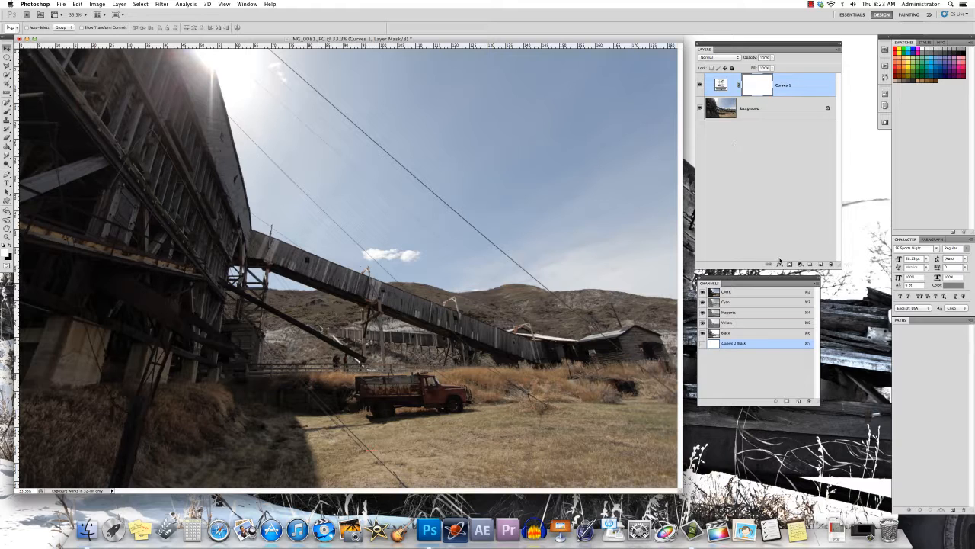
- Reopen the Curves 1 adjustment and bend its Yellow channel curve upward to tint the photo yellow
{"action": "left_click", "coordinate": [722, 86]}
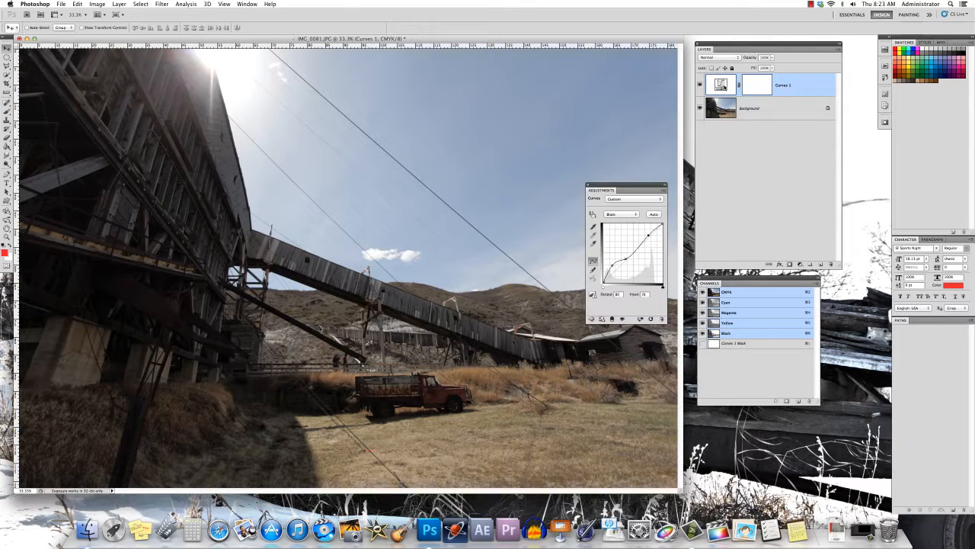
{"action": "left_click", "coordinate": [625, 215]}
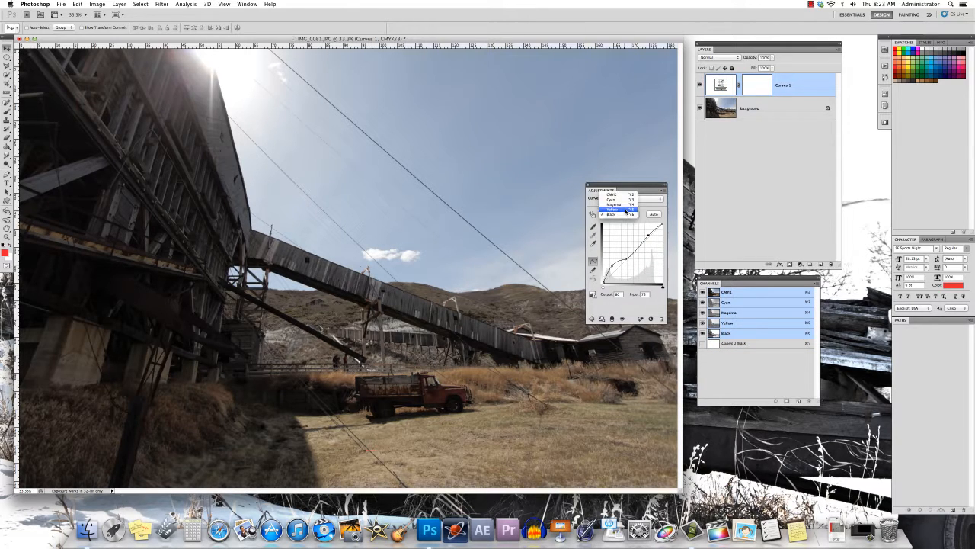
{"action": "left_click", "coordinate": [621, 209]}
{"action": "mouse_move", "coordinate": [637, 250]}
{"action": "left_mouse_down"}
{"action": "mouse_move", "coordinate": [639, 240]}
{"action": "mouse_move", "coordinate": [626, 271]}
{"action": "mouse_move", "coordinate": [621, 242]}
{"action": "left_mouse_up"}
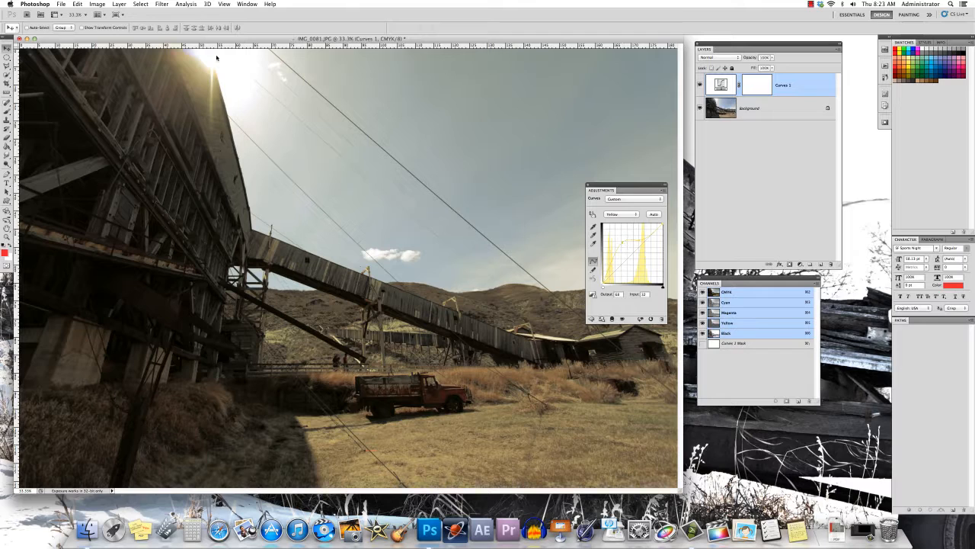
- Paint black with the Brush on the Curves 1 layer mask along the building's edge and the conveyor
{"action": "left_click", "coordinate": [756, 82]}
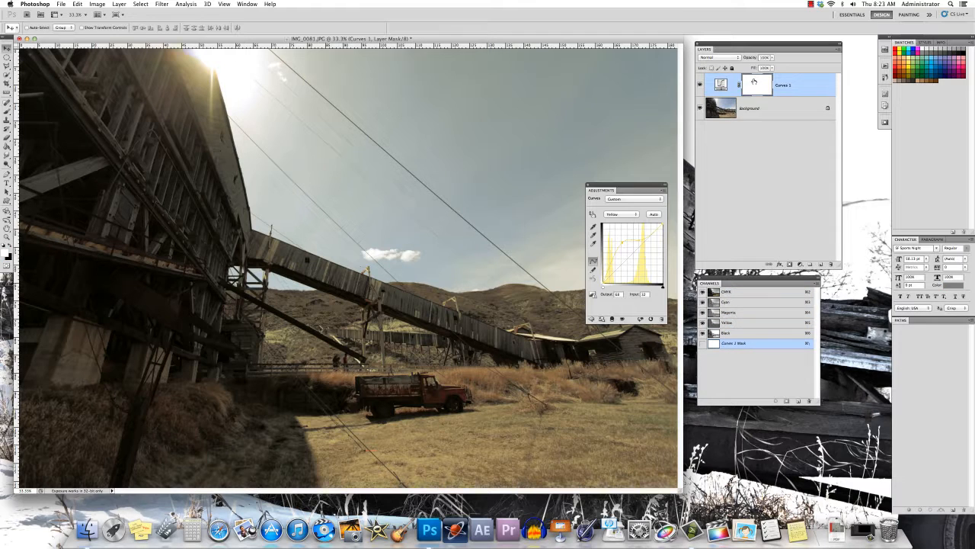
{"action": "left_click", "coordinate": [6, 111]}
{"action": "left_click", "coordinate": [10, 246]}
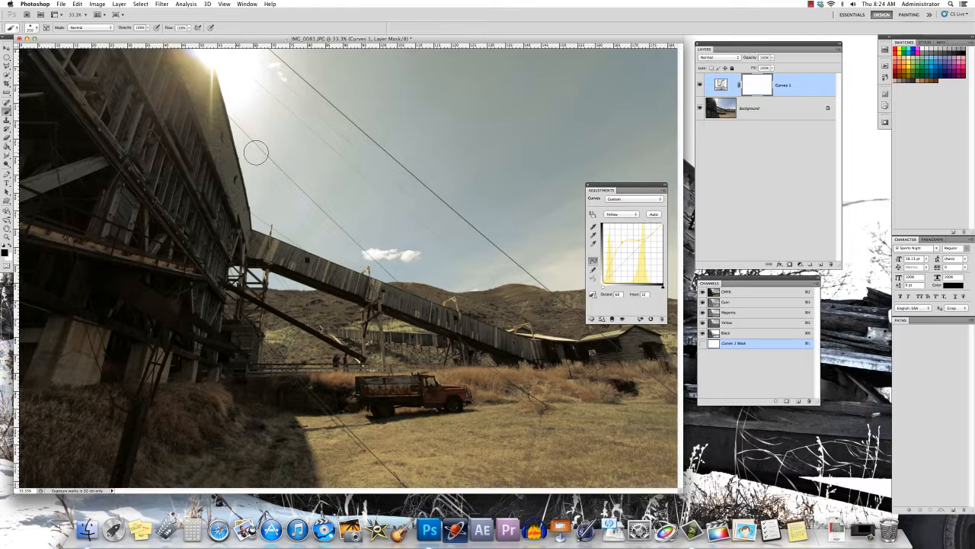
{"action": "mouse_move", "coordinate": [203, 90]}
{"action": "left_mouse_down"}
{"action": "mouse_move", "coordinate": [175, 55]}
{"action": "mouse_move", "coordinate": [210, 88]}
{"action": "mouse_move", "coordinate": [169, 85]}
{"action": "mouse_move", "coordinate": [199, 122]}
{"action": "mouse_move", "coordinate": [236, 114]}
{"action": "mouse_move", "coordinate": [211, 161]}
{"action": "mouse_move", "coordinate": [234, 221]}
{"action": "mouse_move", "coordinate": [308, 279]}
{"action": "mouse_move", "coordinate": [425, 320]}
{"action": "mouse_move", "coordinate": [649, 352]}
{"action": "mouse_move", "coordinate": [560, 347]}
{"action": "mouse_move", "coordinate": [438, 316]}
{"action": "mouse_move", "coordinate": [263, 253]}
{"action": "left_mouse_up"}
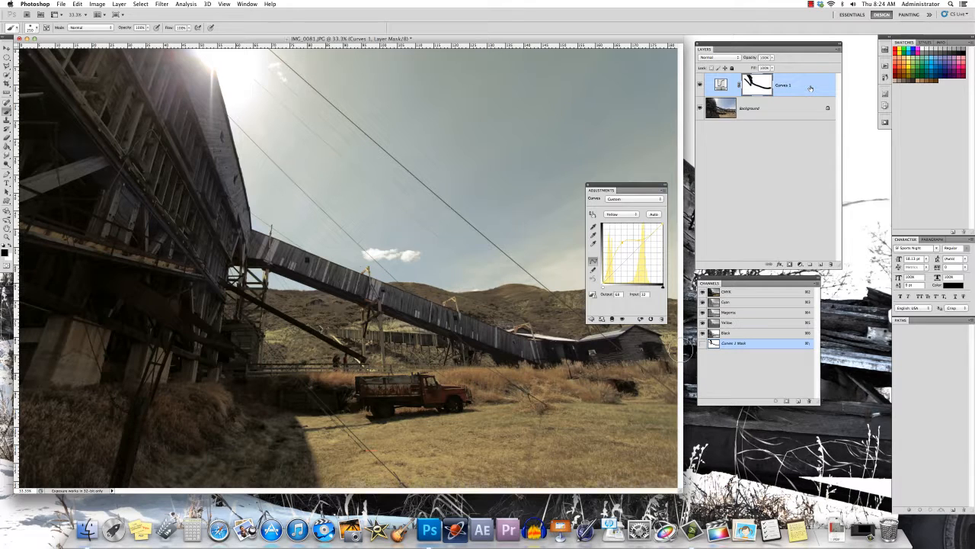
- Undo the Yellow curve change, delete the Curves 1 layer and close the adjustment settings
{"action": "key", "text": "super+z"}
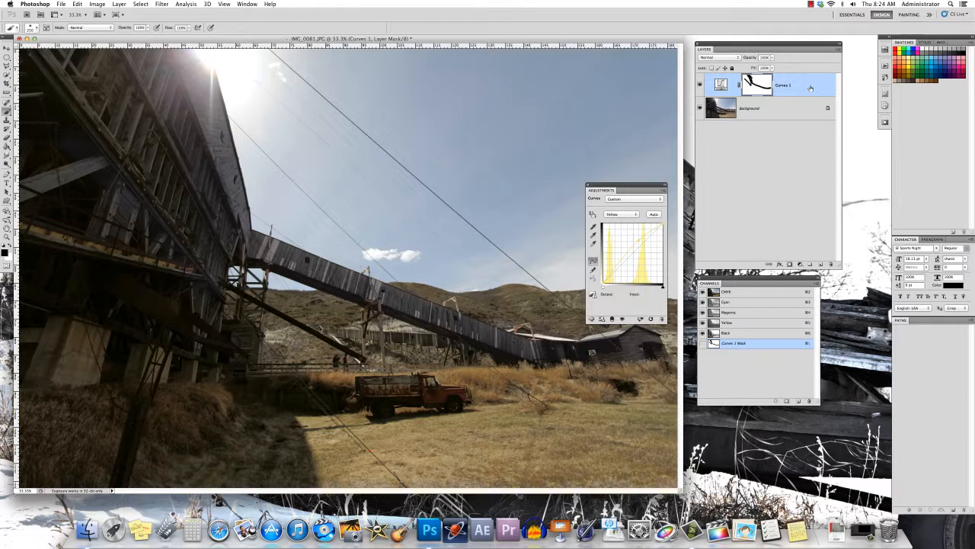
{"action": "key", "text": "Delete"}
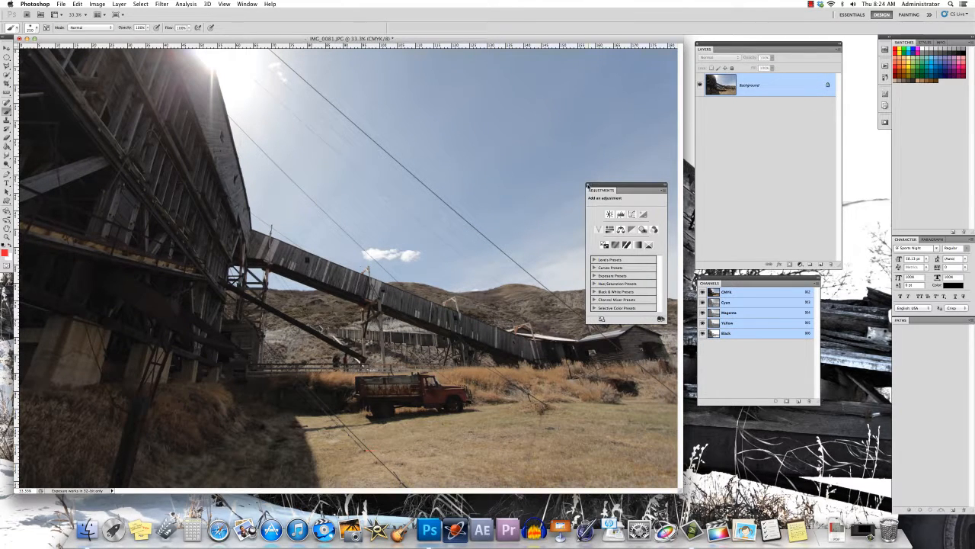
{"action": "left_click", "coordinate": [589, 184]}
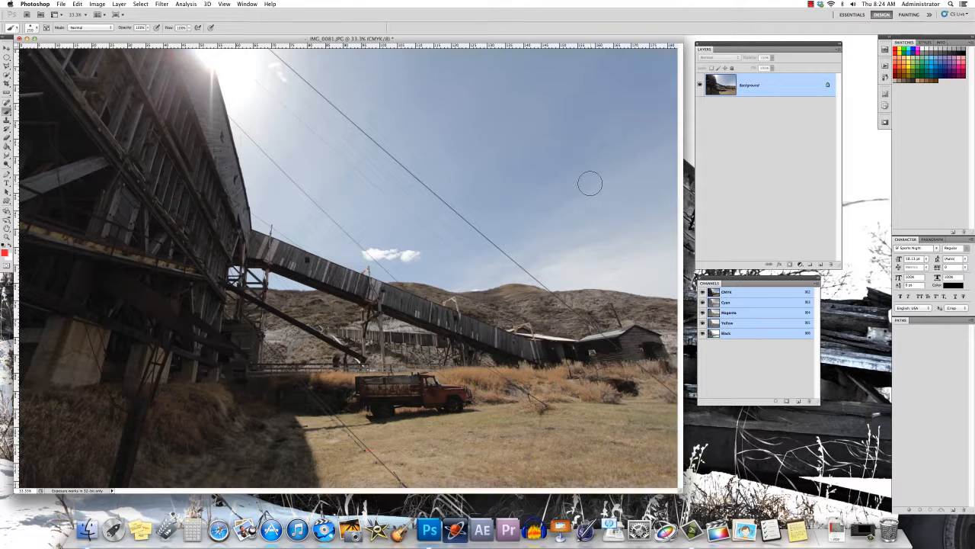